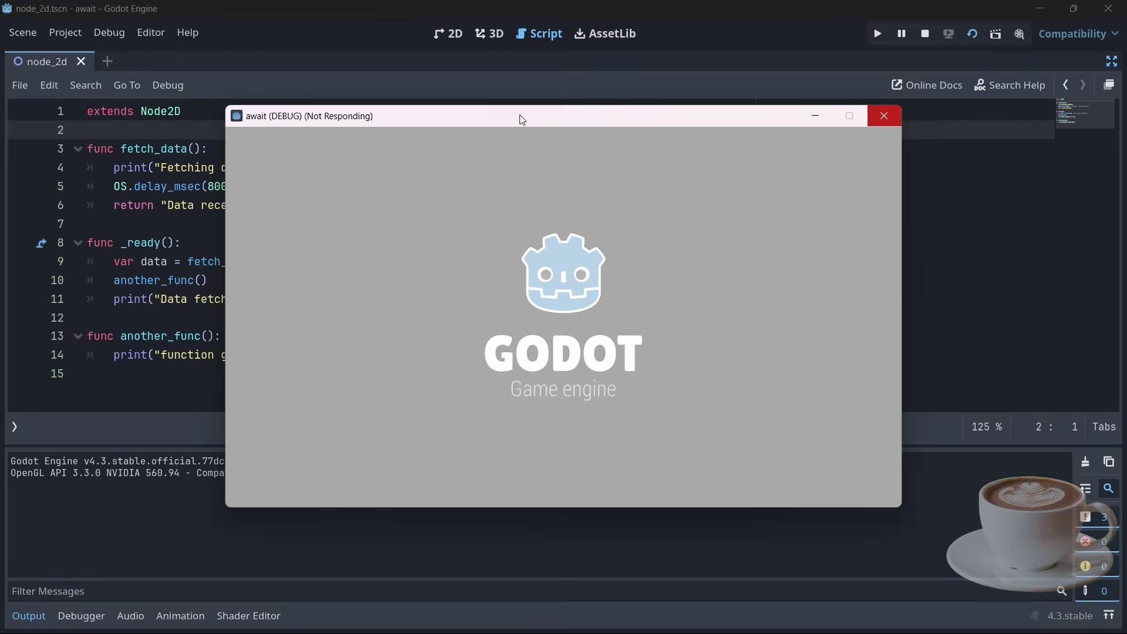
# Drag the game window aside to expose the blocking OS.delay_msec code while it loads.
pyautogui.moveTo(519, 115); pyautogui.dragTo(711, 133)
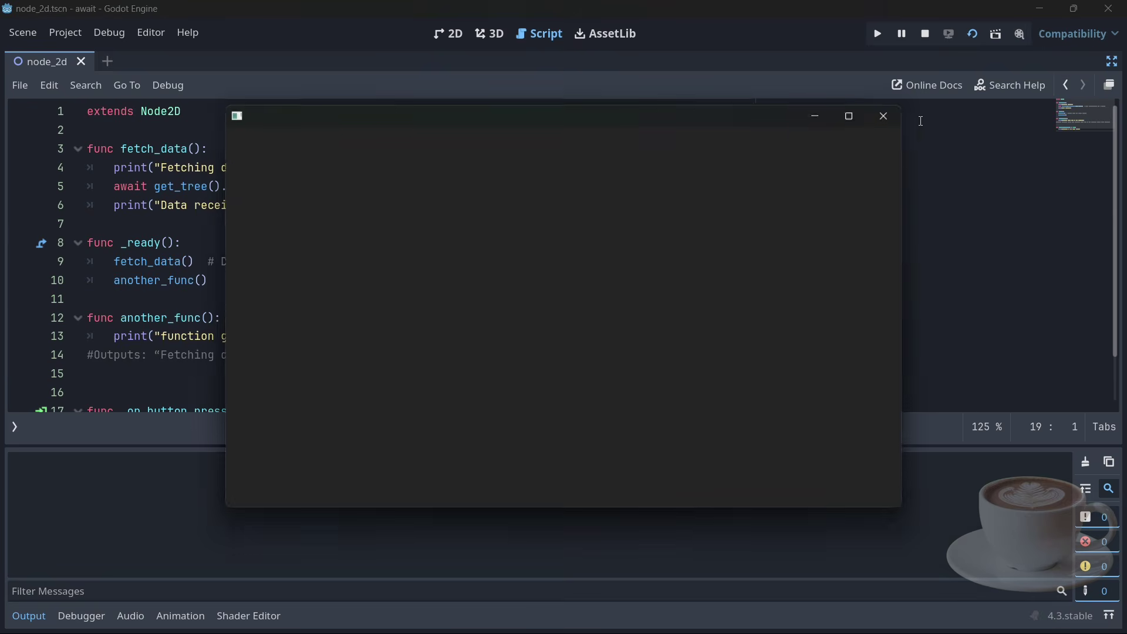
# Press SUBSCRIBE repeatedly during the 8-second await, shifting the game window further right.
pyautogui.click(586, 338)
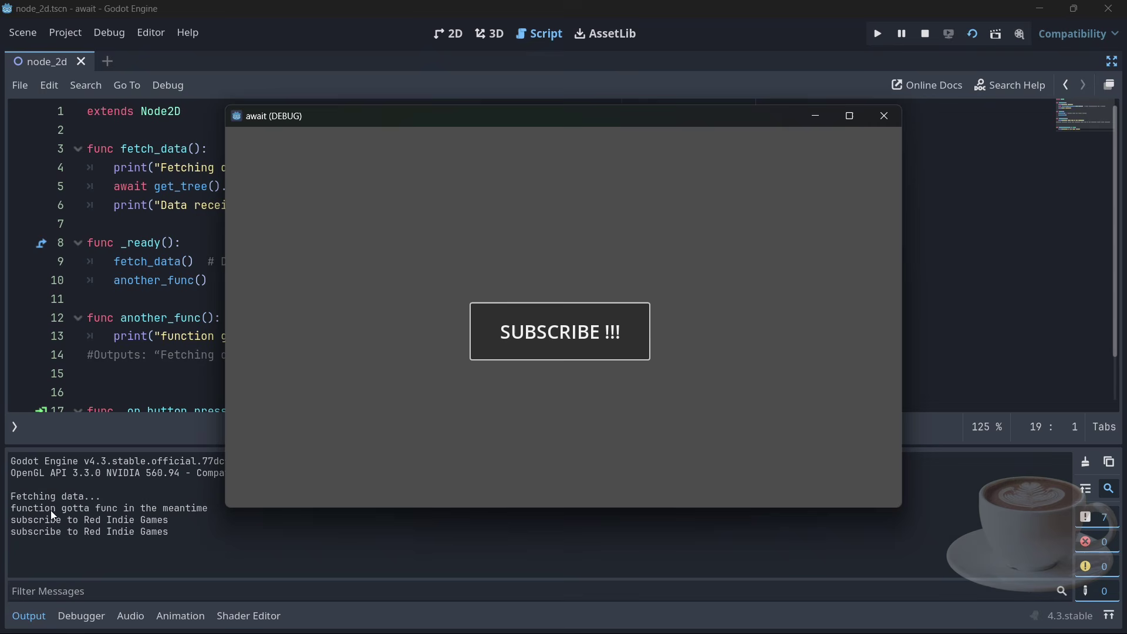
pyautogui.moveTo(488, 114); pyautogui.dragTo(640, 129)
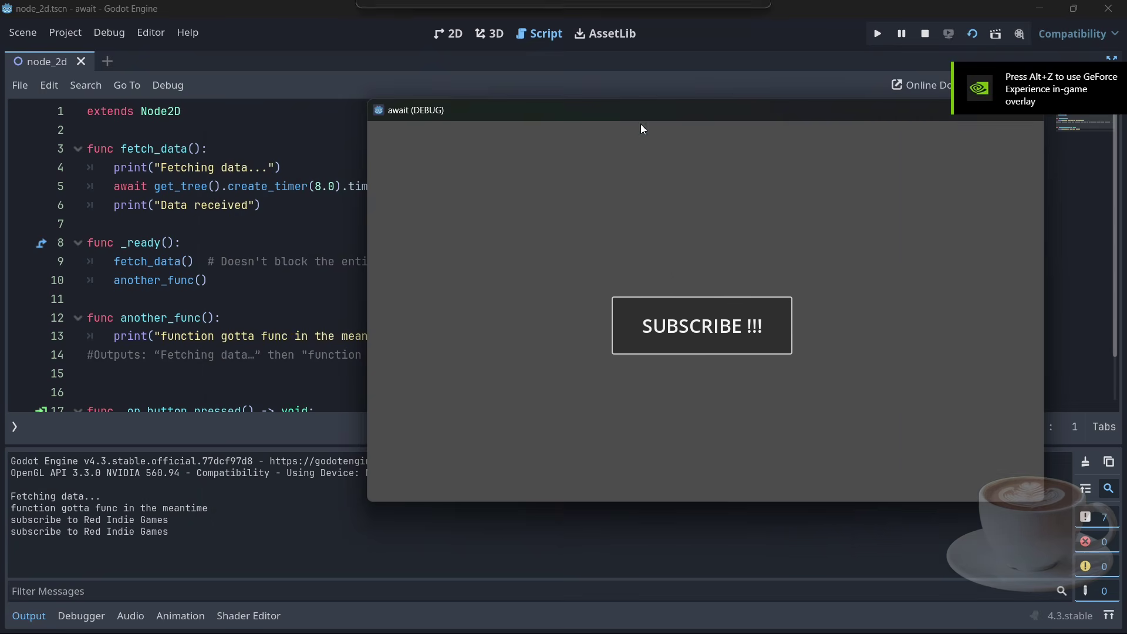
pyautogui.click(694, 336)
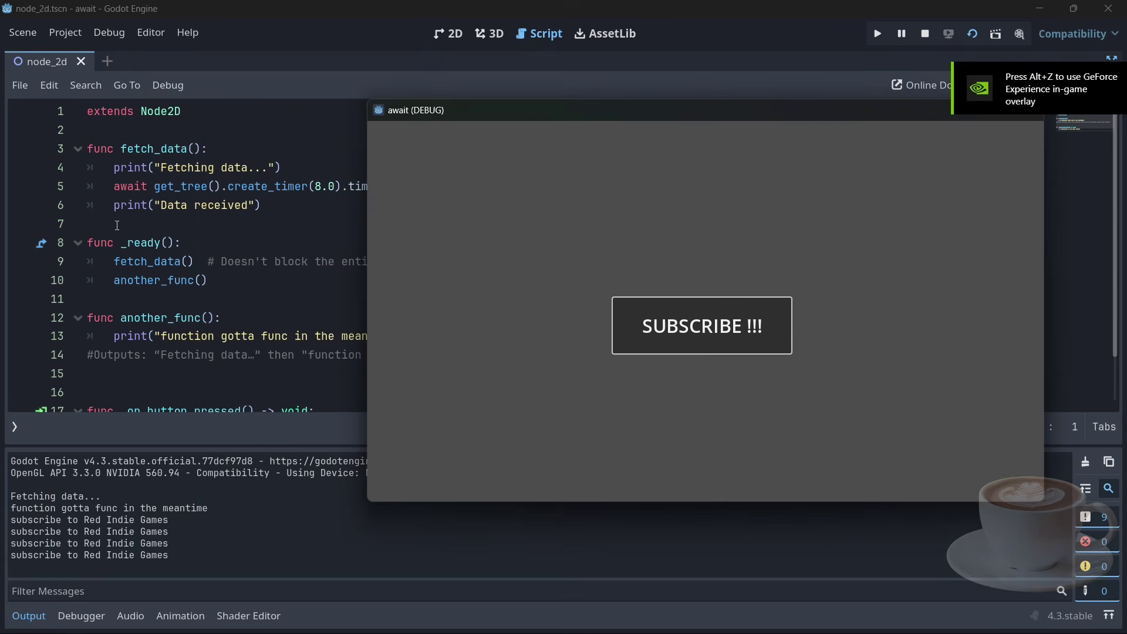